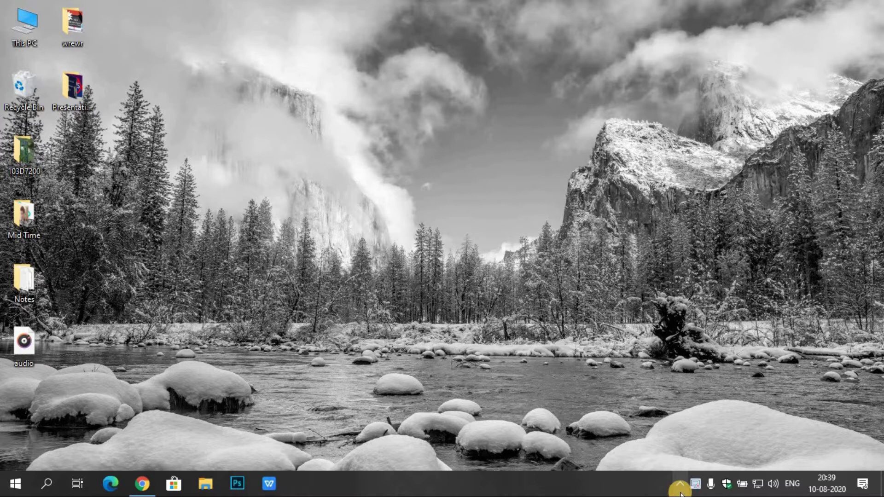
Step: Check the Quick Heal tray options, then start Download Crack+Setup on the doload.org Bandicam page
click(680, 486)
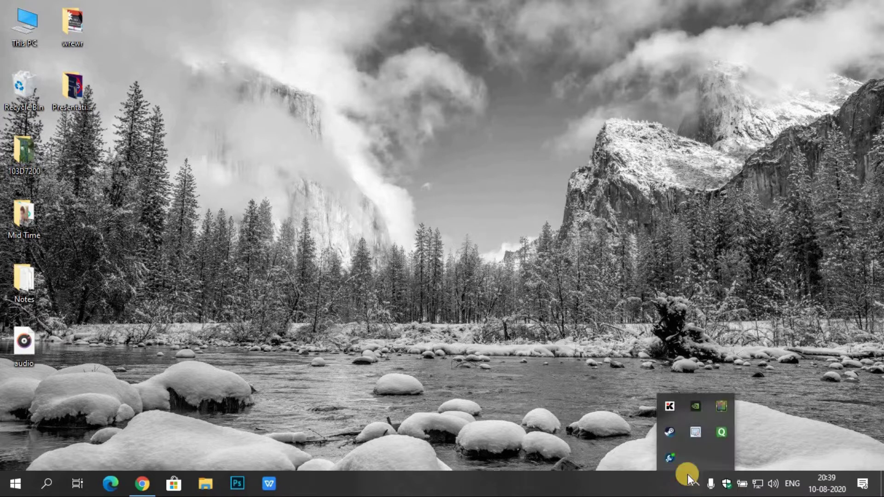
right_click(719, 437)
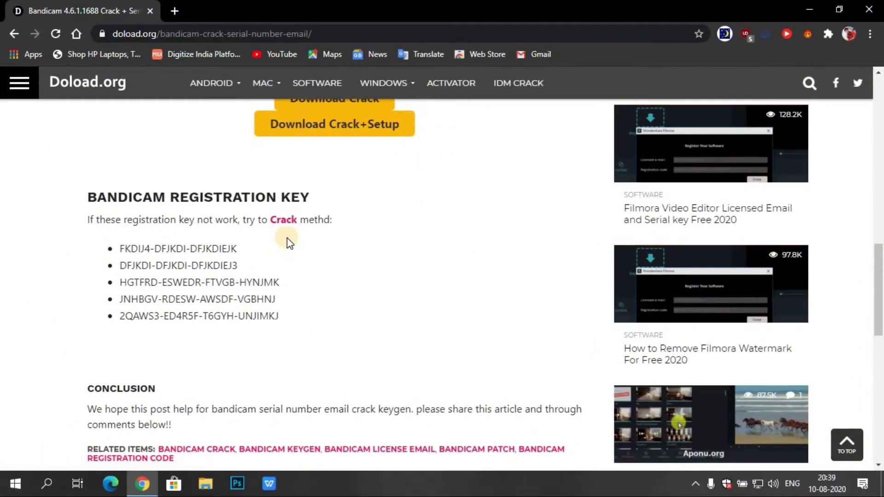
click(880, 136)
drag(880, 182, 880, 206)
click(353, 392)
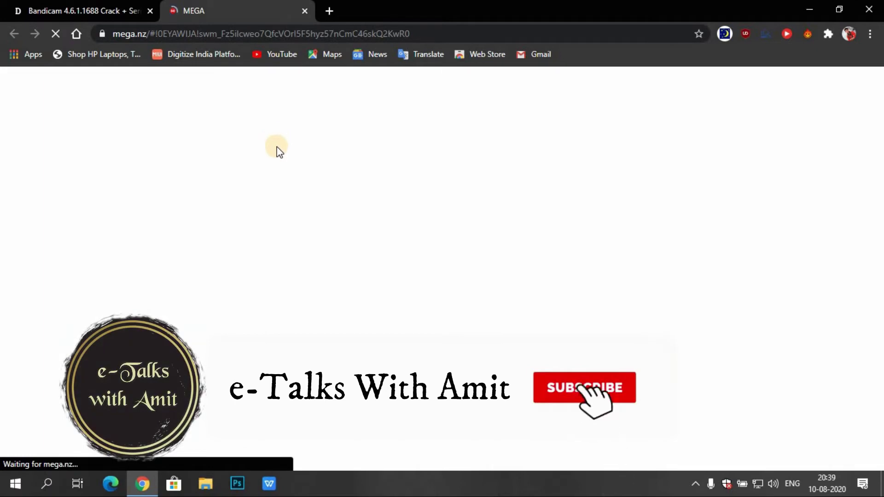
Step: Close the MEGA tab and highlight the step #1 download instruction
click(303, 10)
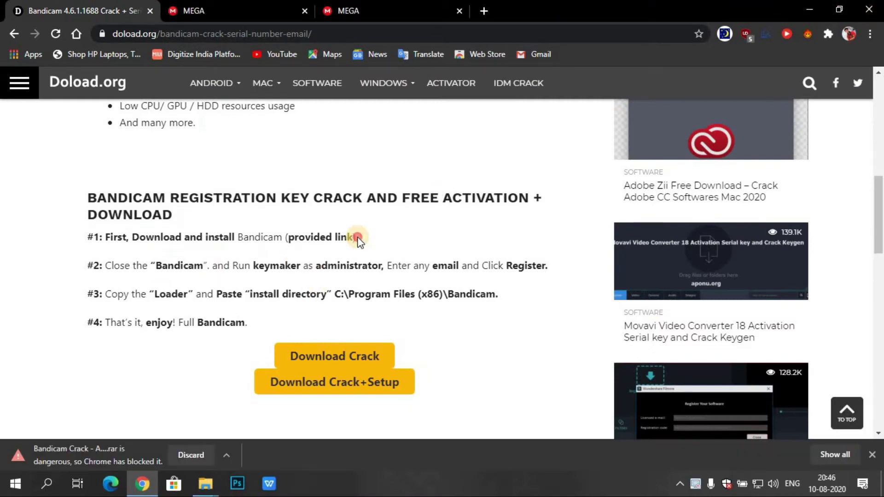
drag(358, 237, 85, 237)
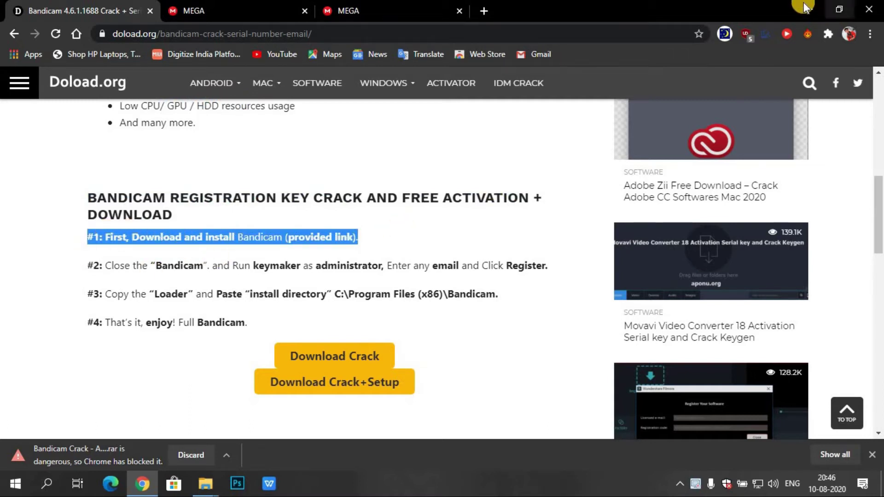
click(806, 8)
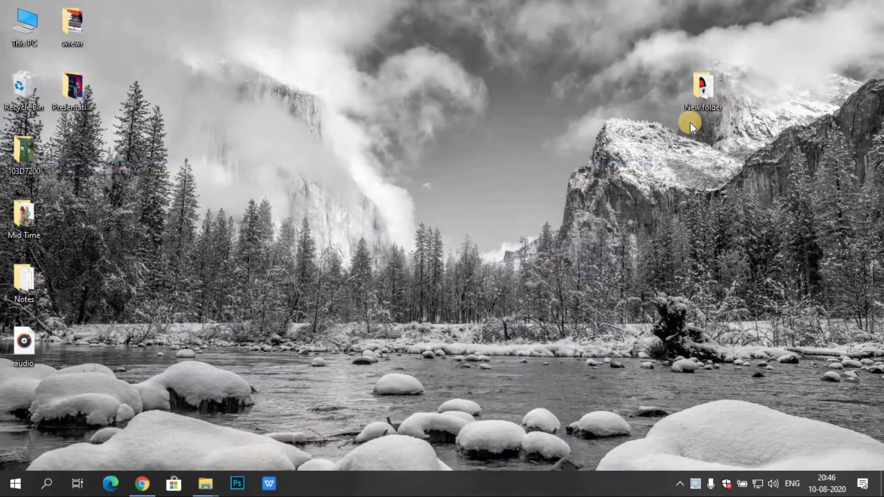
Step: Open New folder on the desktop and run the bdcamsetup installer
double_click(706, 89)
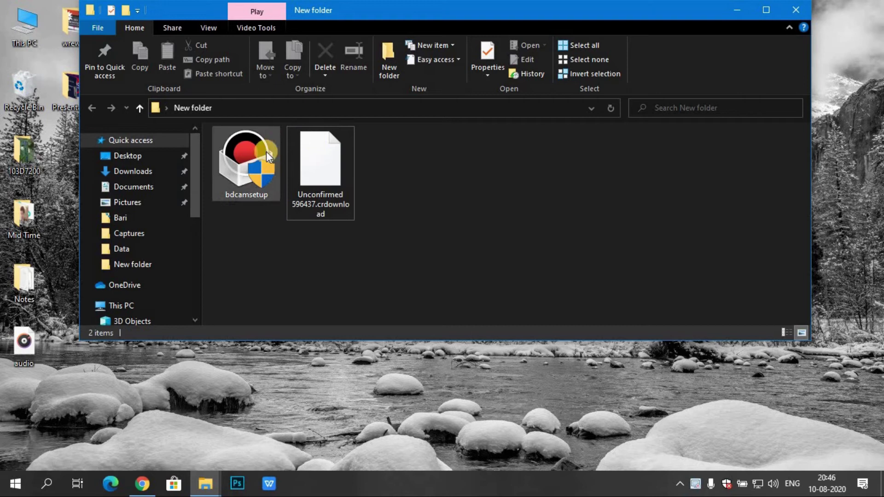
click(266, 151)
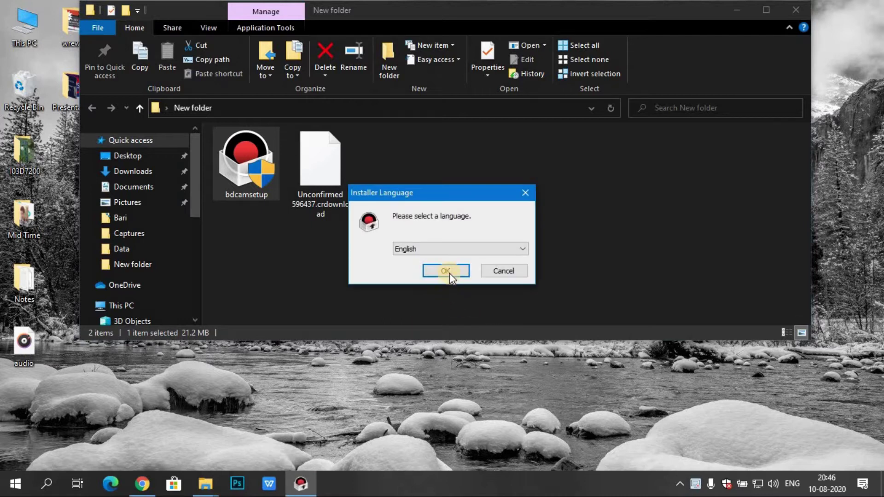
Step: Install Bandicam in English with default components and location, launch it, and close the bandicam.com tab
click(449, 273)
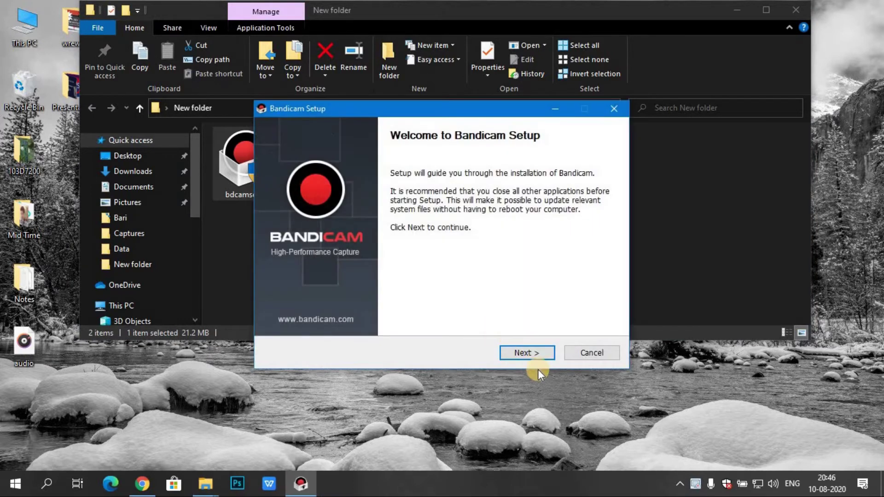
click(537, 358)
click(535, 354)
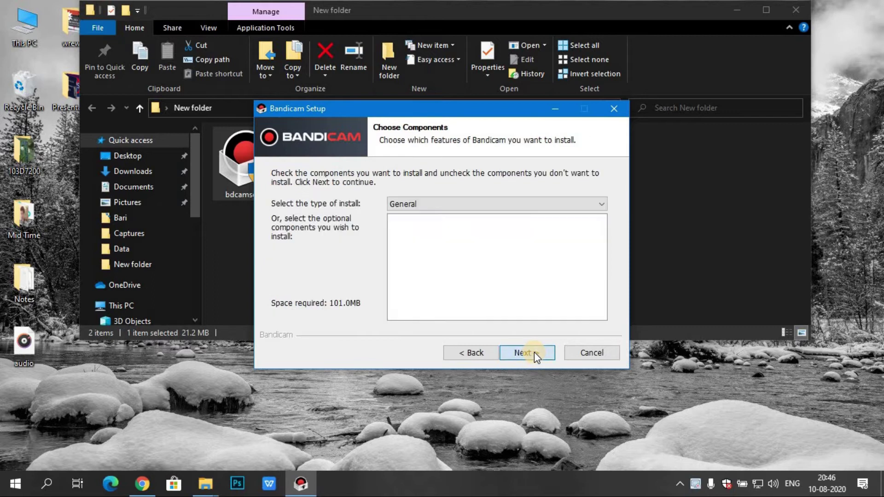
click(535, 354)
click(535, 354)
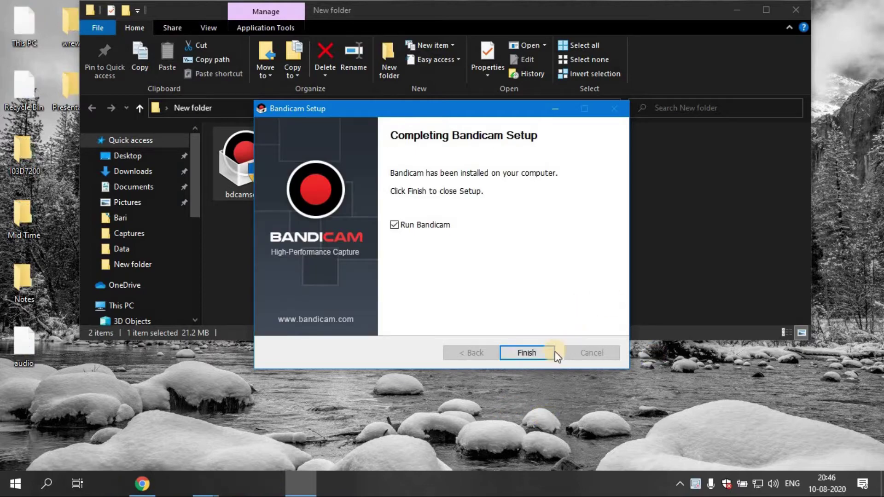
click(530, 352)
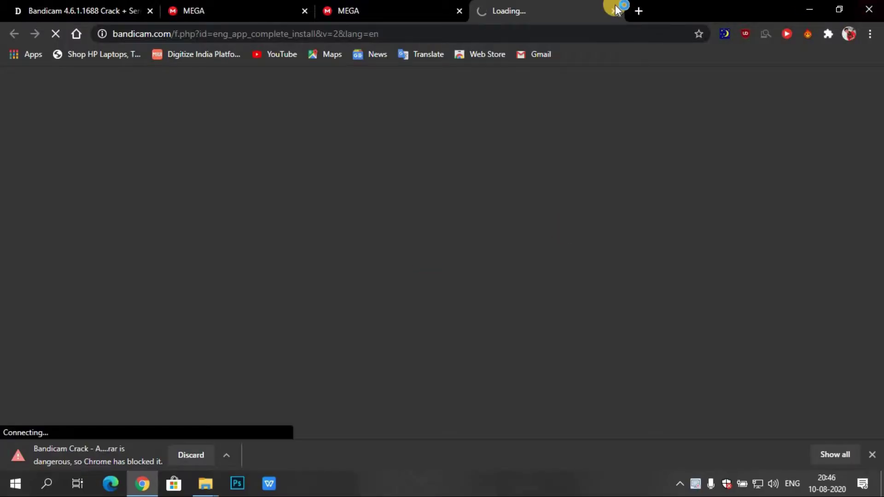
click(613, 11)
Step: Close the Bandicam window and highlight the step #2 instruction back in Chrome
click(809, 9)
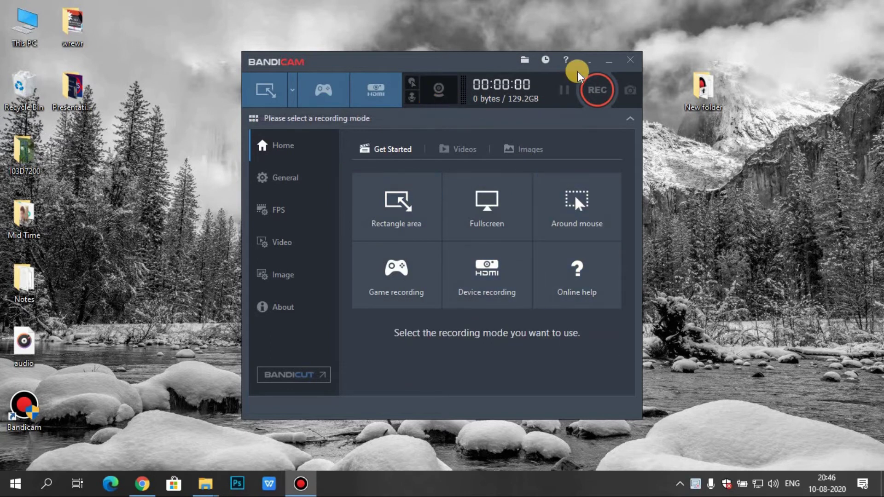
click(609, 61)
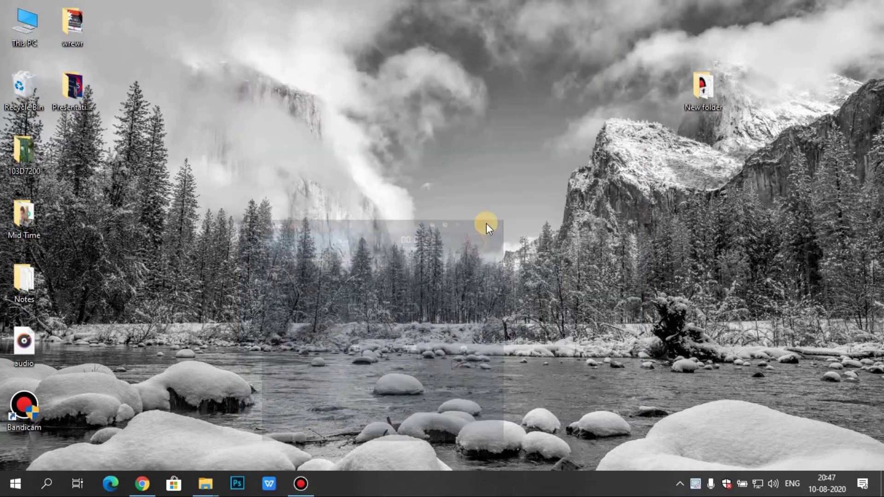
click(301, 483)
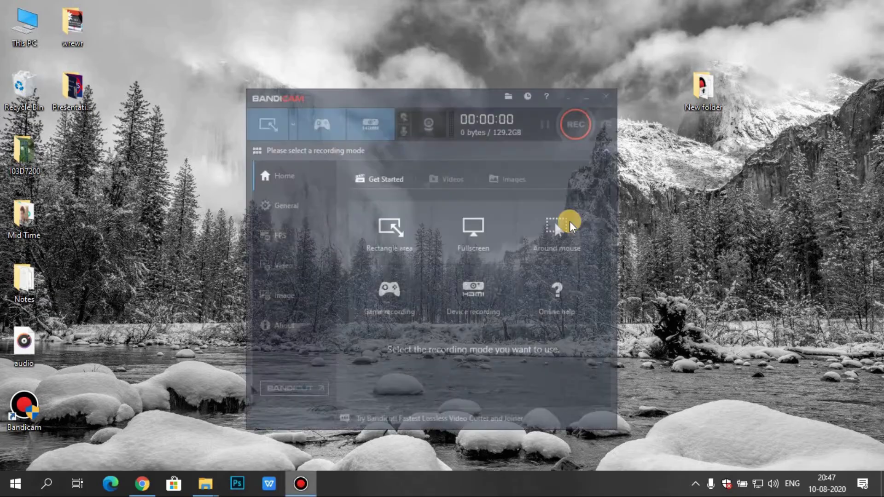
click(628, 61)
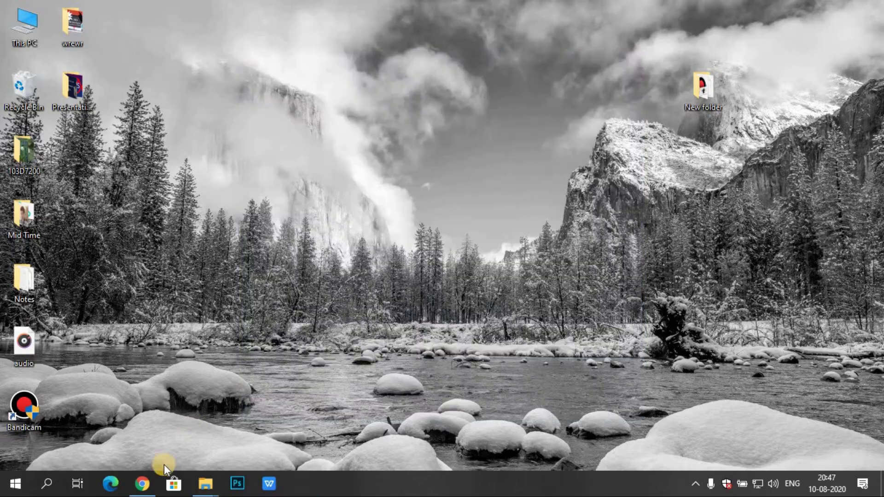
click(142, 483)
drag(545, 271, 104, 266)
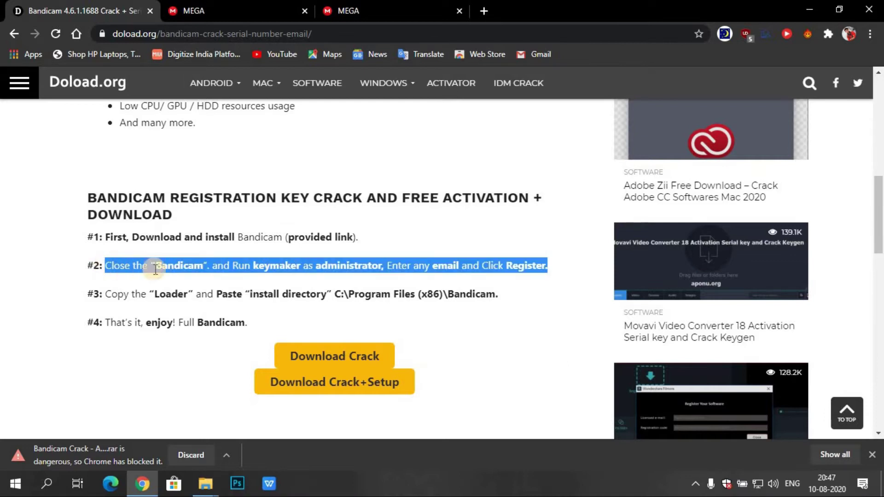
Step: Highlight 'keymaker as administrator' on the doload.org page, then open New folder from the desktop
click(251, 267)
drag(252, 267, 387, 266)
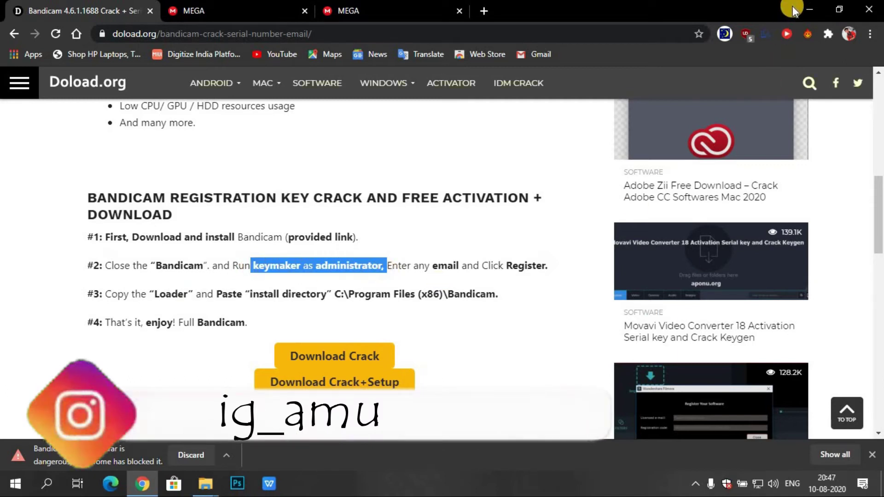
click(809, 9)
double_click(704, 80)
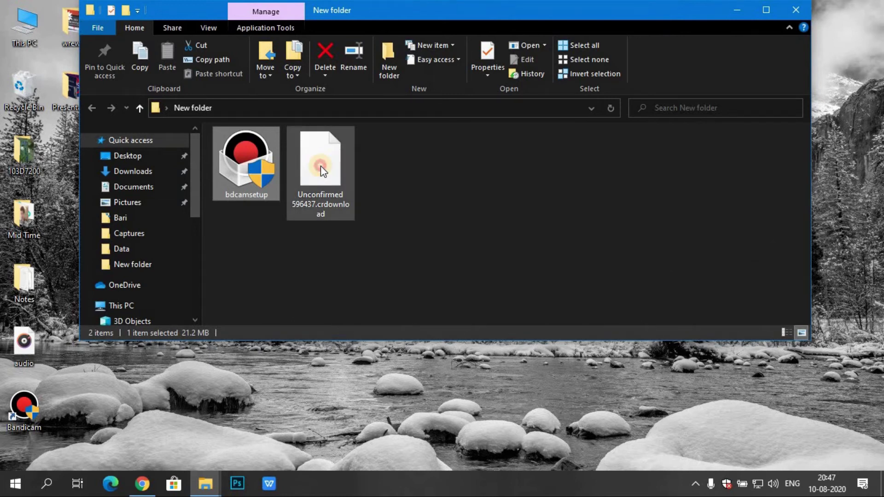
Step: Extract the unconfirmed .crdownload archive into New folder using 7-Zip Extract Here
click(321, 166)
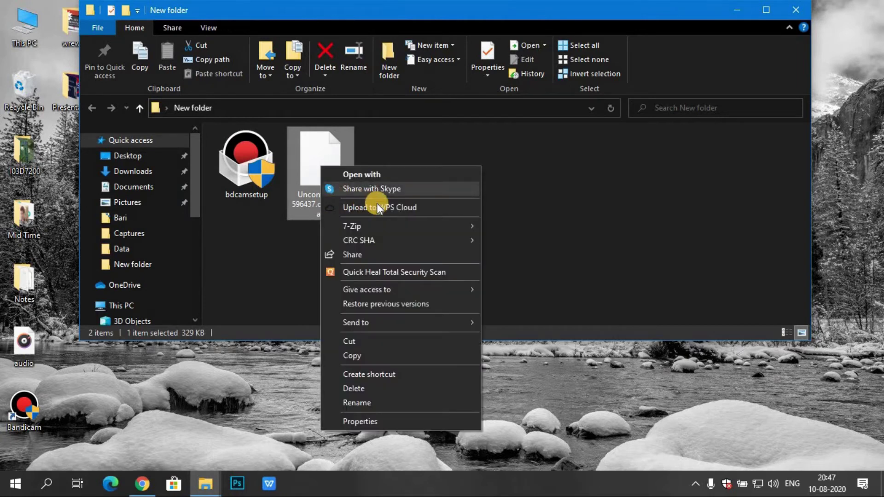
click(413, 230)
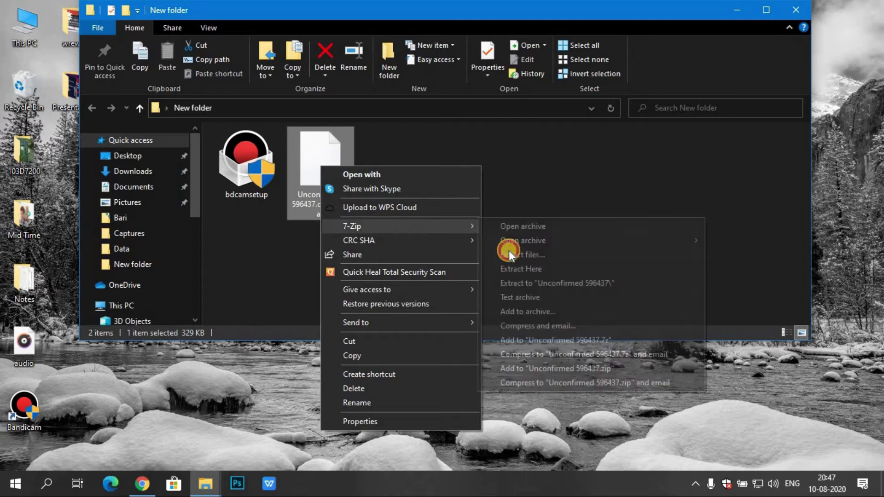
click(557, 268)
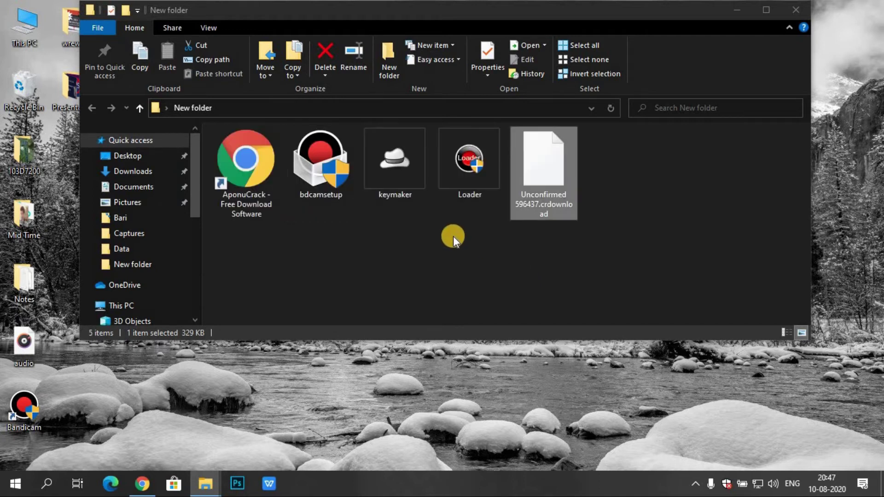
click(429, 239)
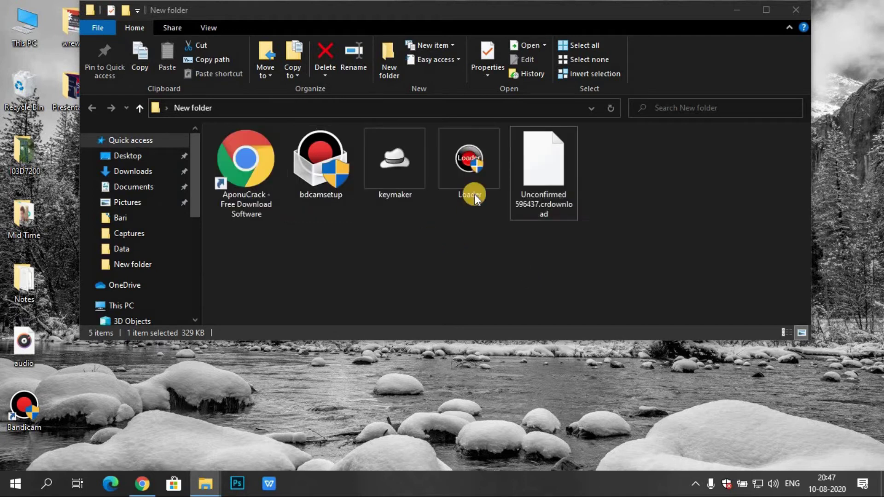
Step: Start keymaker from New folder with Run as administrator
double_click(394, 166)
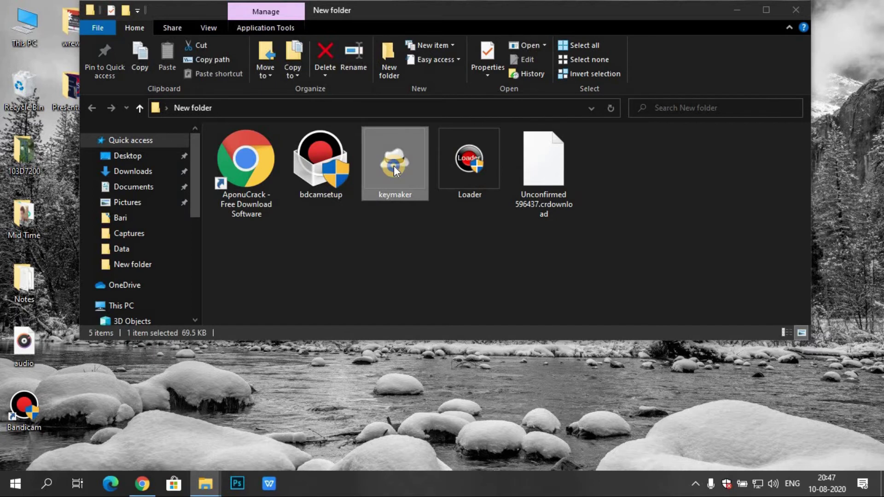
right_click(394, 194)
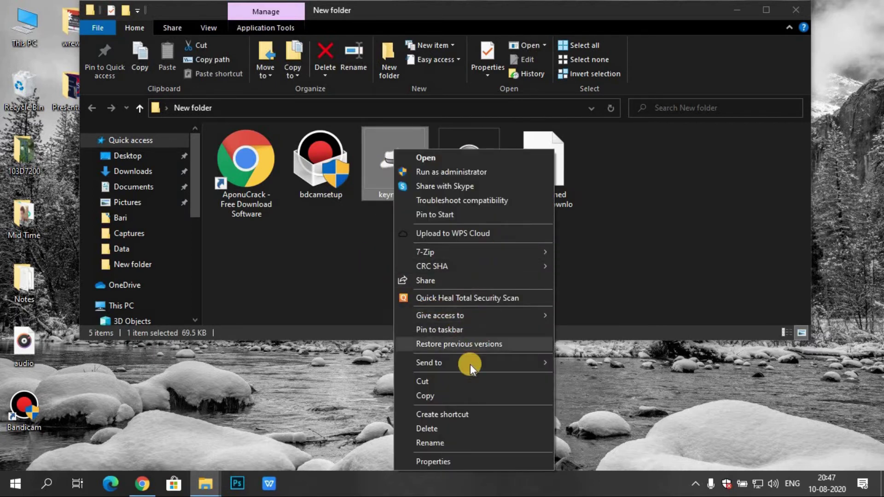
click(473, 171)
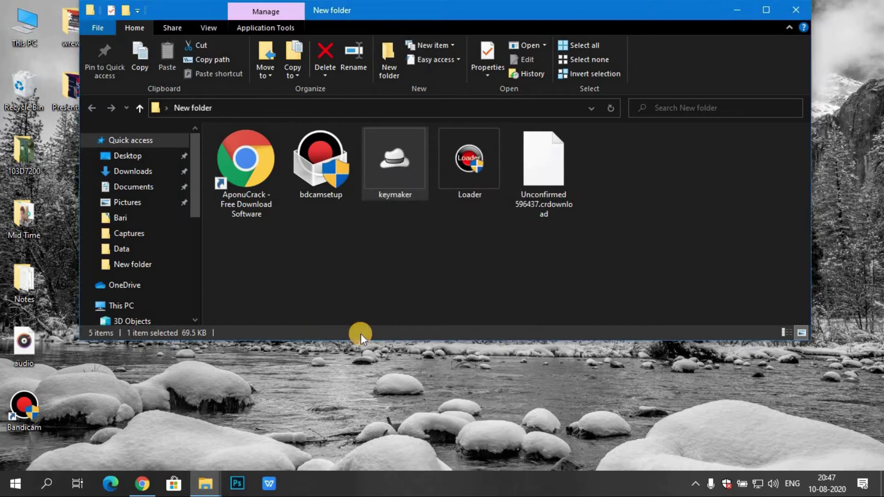
Step: Register Bandicam in the keymaker with an e-mail address, confirm the success message, and close it
click(443, 279)
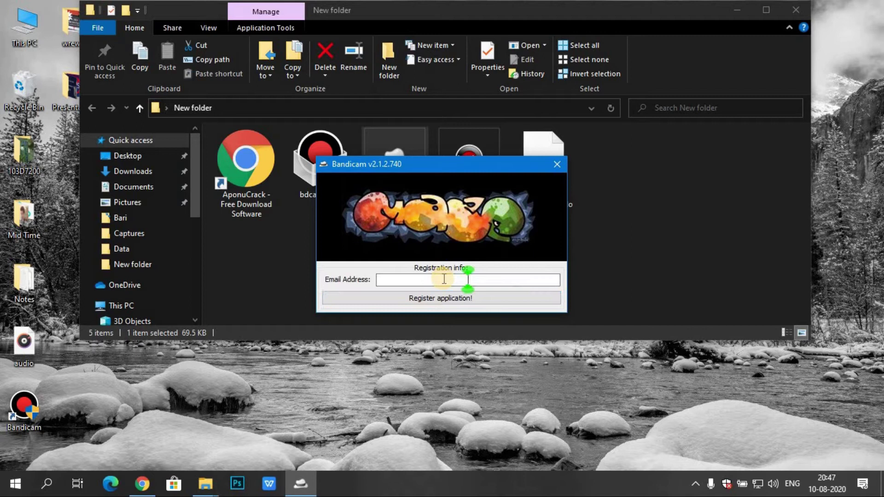
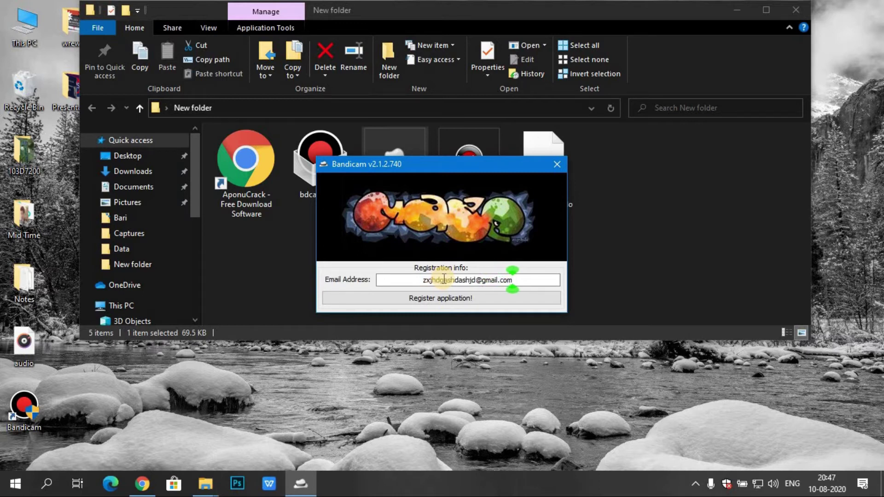
click(452, 299)
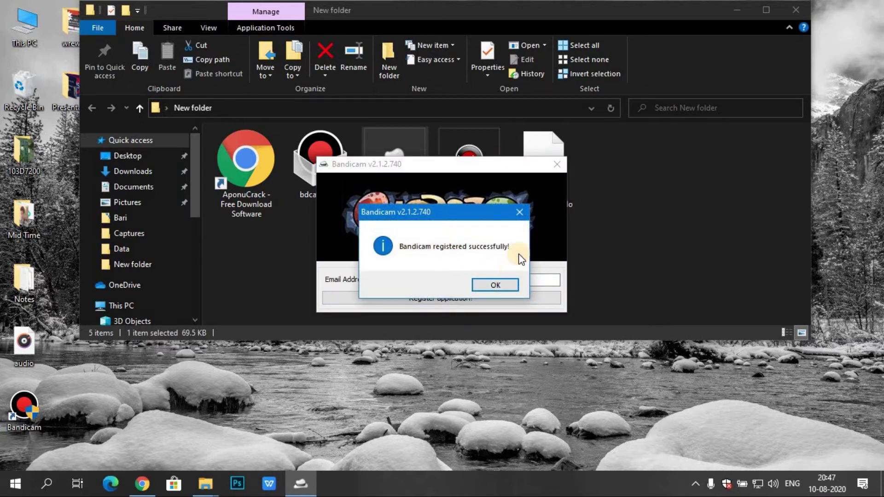
click(507, 286)
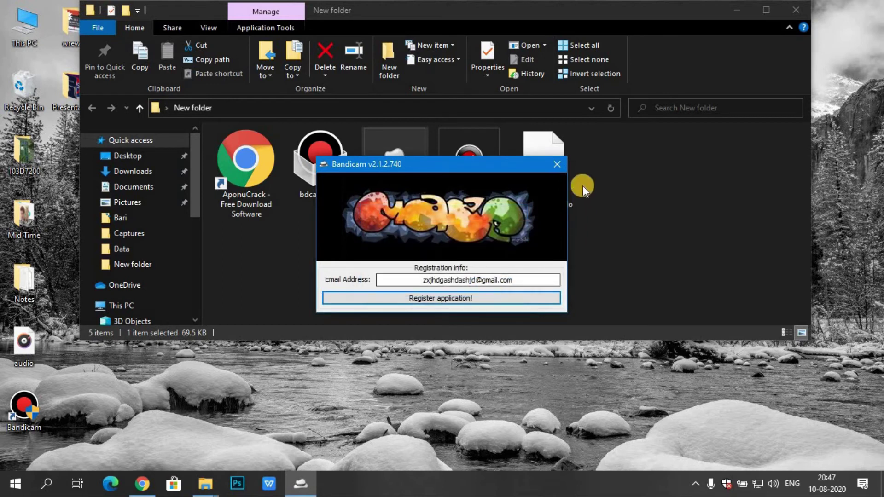
click(555, 164)
click(469, 281)
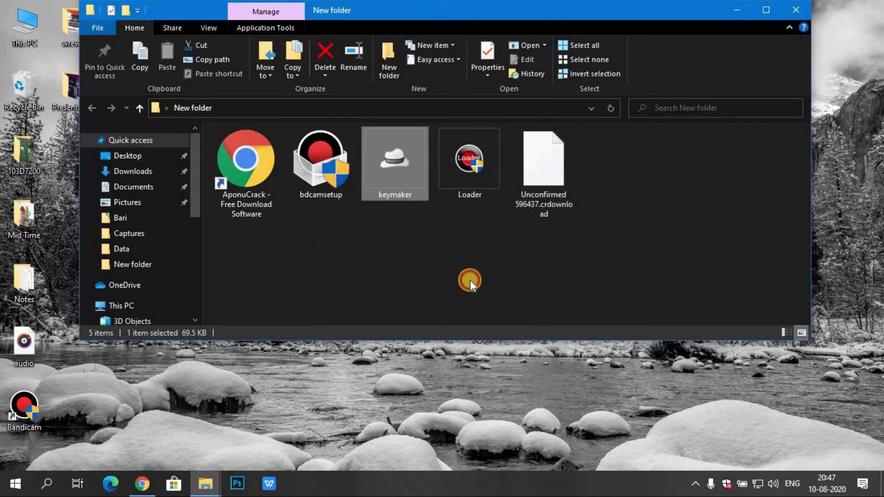
click(4, 488)
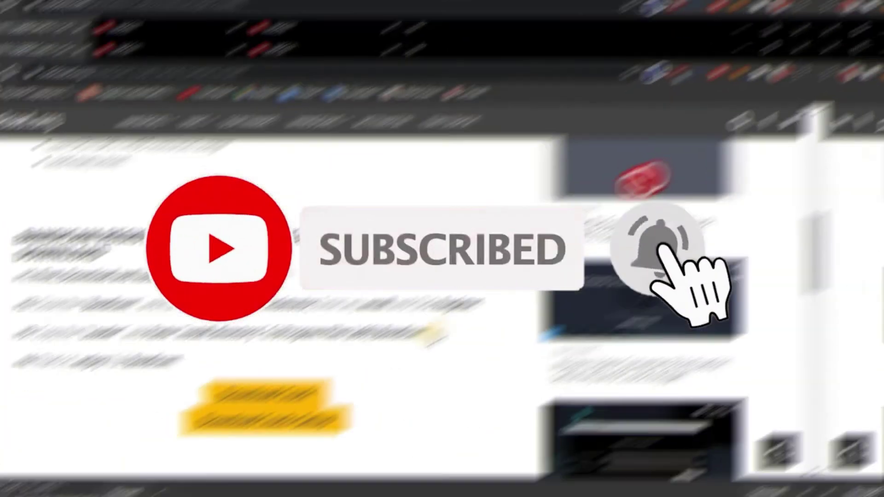
drag(498, 295, 537, 300)
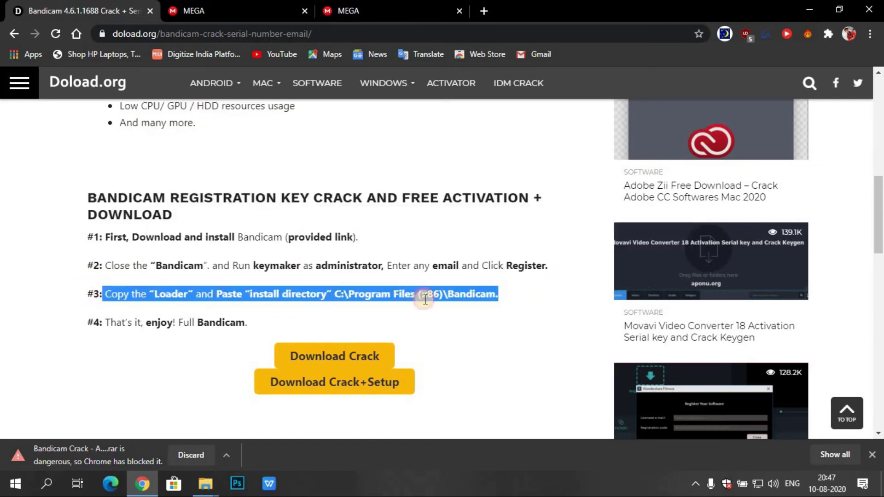
click(805, 10)
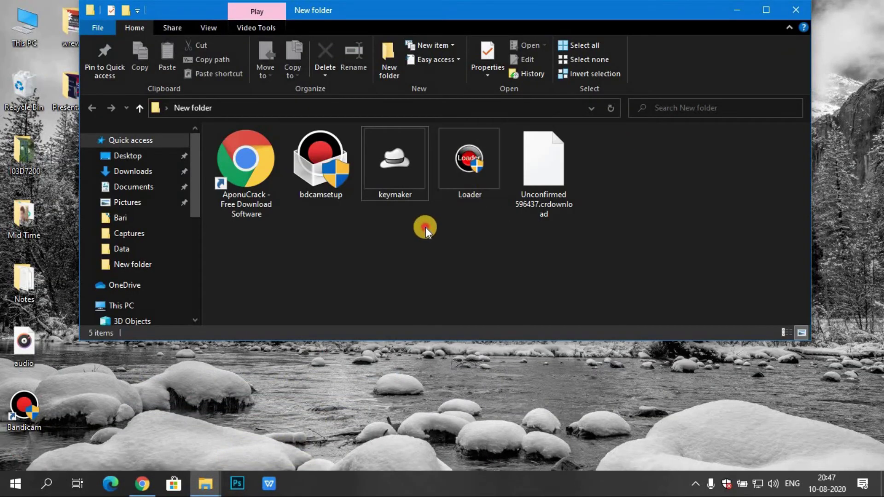
Step: Copy the Loader file from New folder
click(479, 163)
right_click(480, 277)
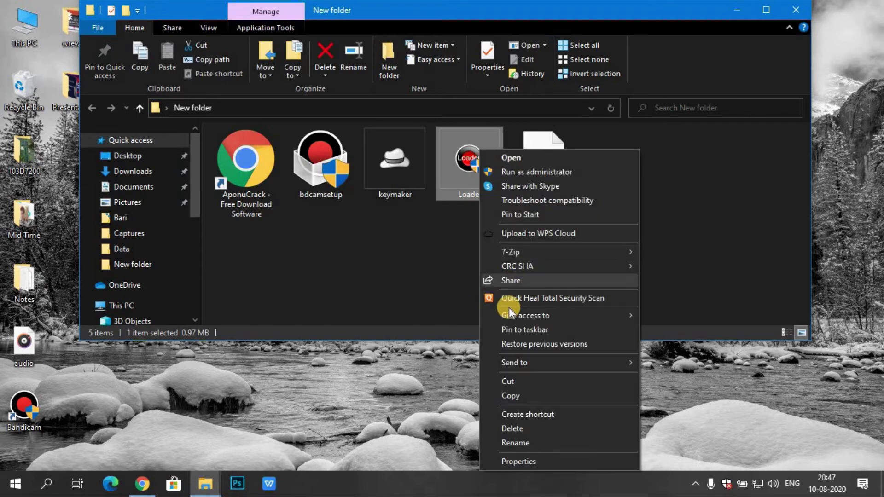
click(518, 396)
click(277, 256)
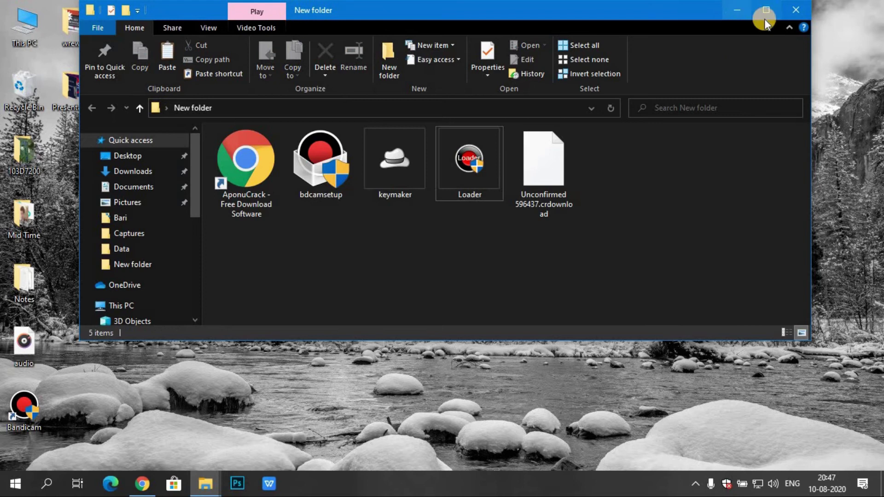
click(738, 10)
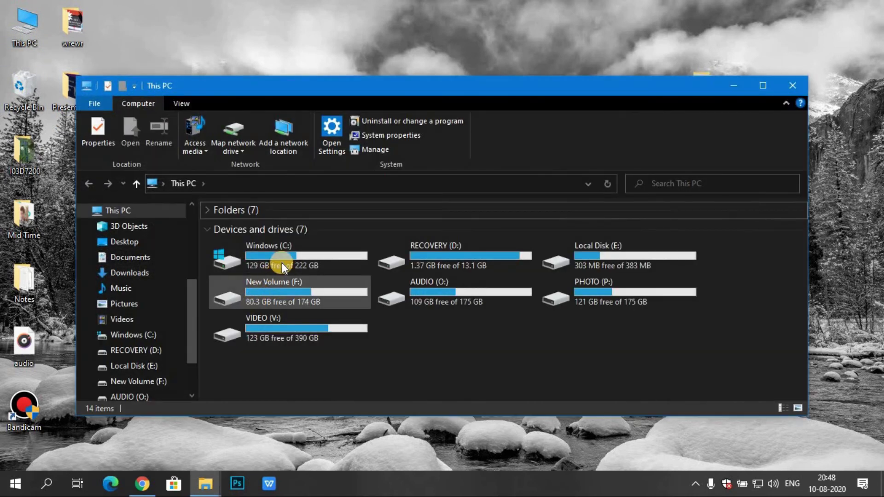
Step: Navigate to C:\Program Files (x86)\Bandicam, which lists 21 items
double_click(282, 263)
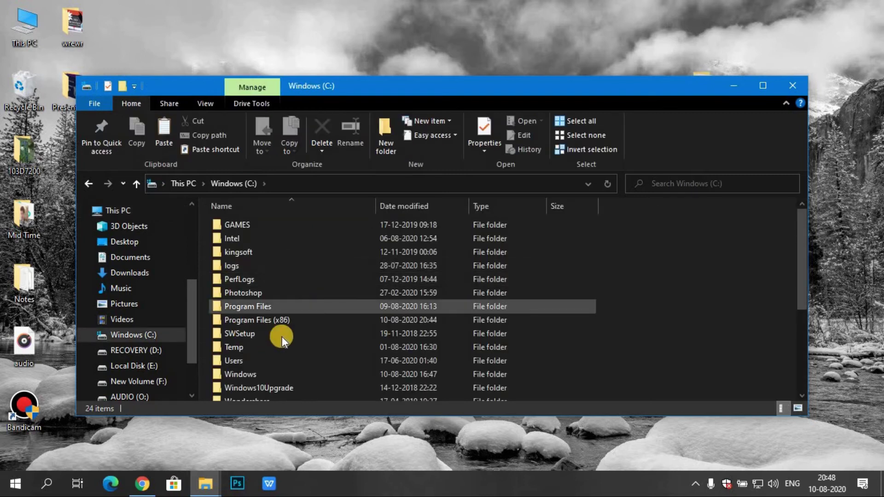
click(291, 319)
double_click(292, 320)
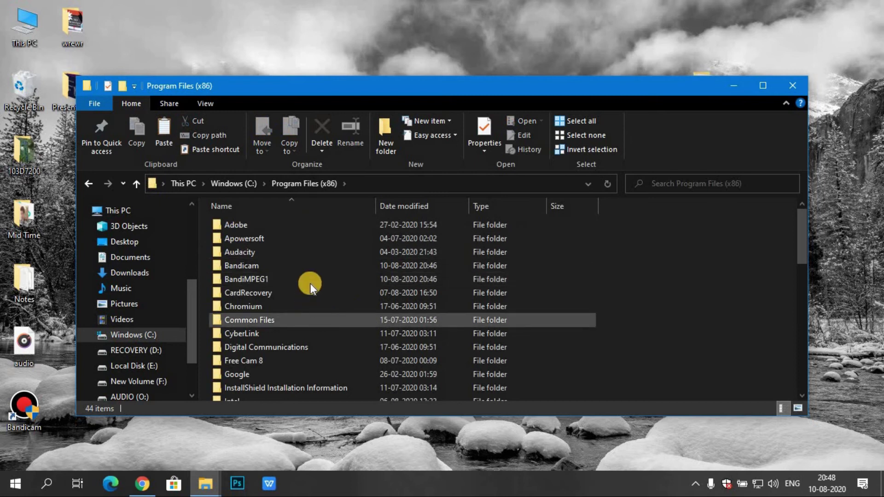
click(321, 270)
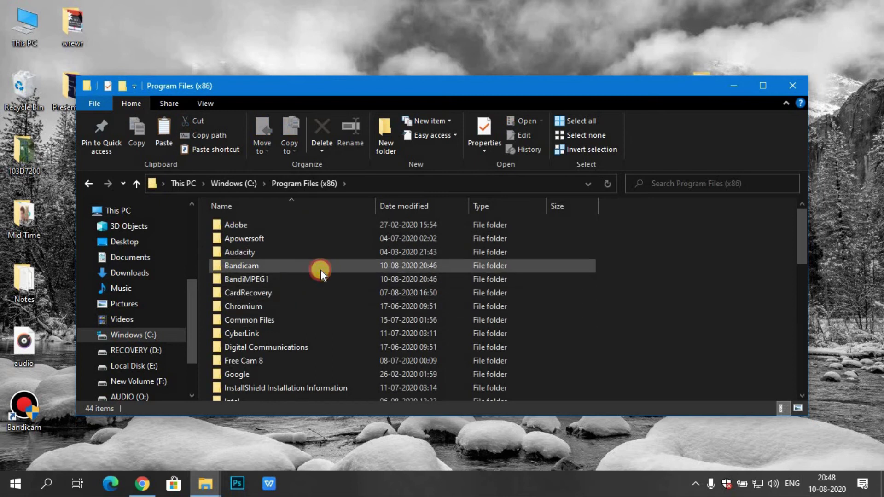
double_click(321, 270)
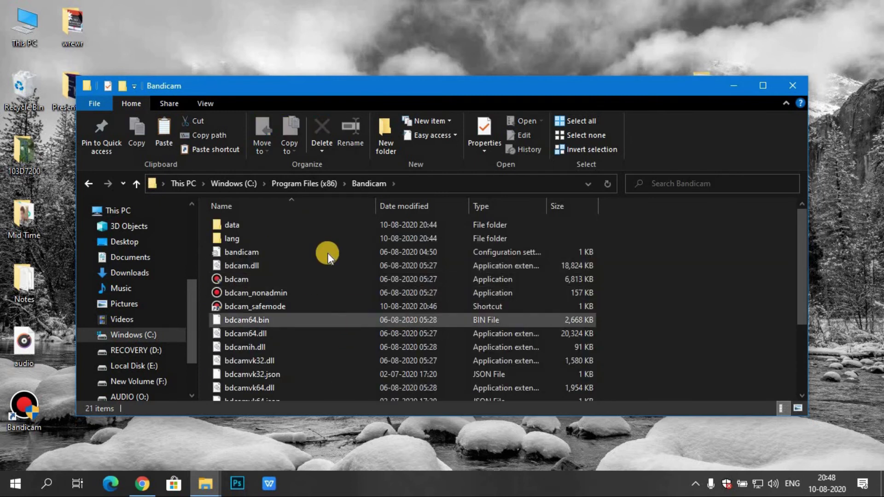
scroll(348, 252, down, 3)
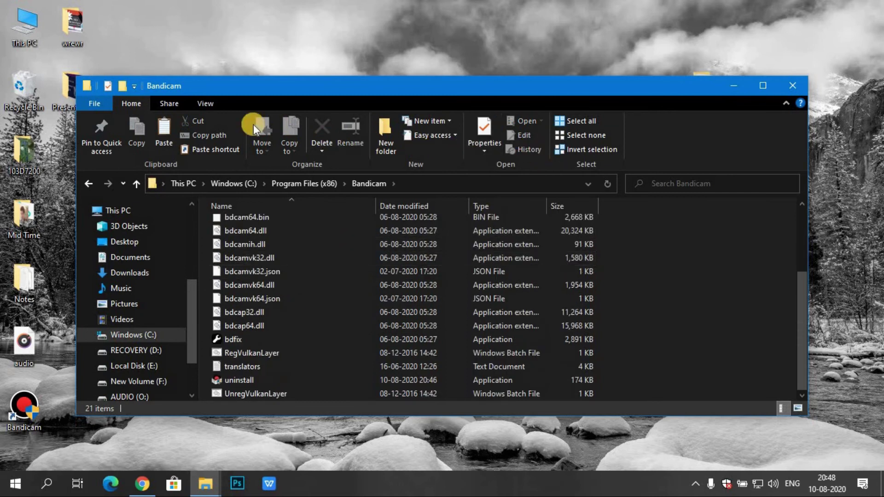
Step: Paste Loader into Program Files (x86)\Bandicam with administrator permission, then bring the doload.org page back
right_click(687, 321)
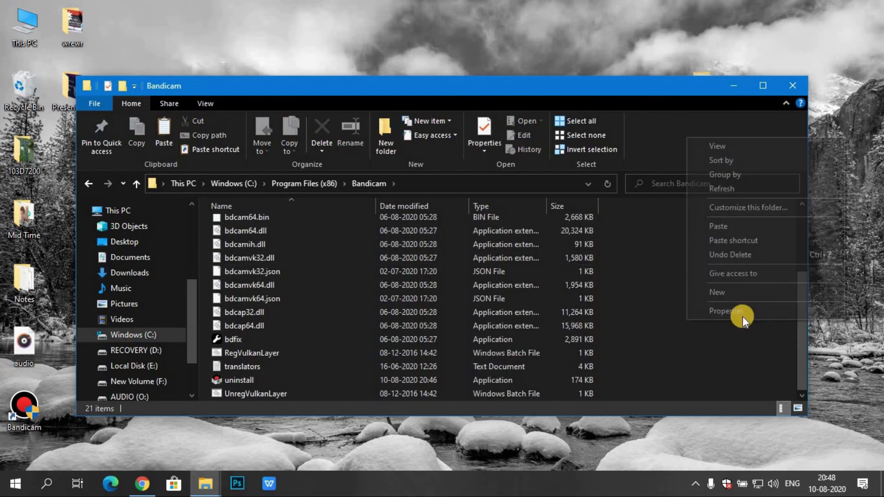
click(736, 222)
click(401, 274)
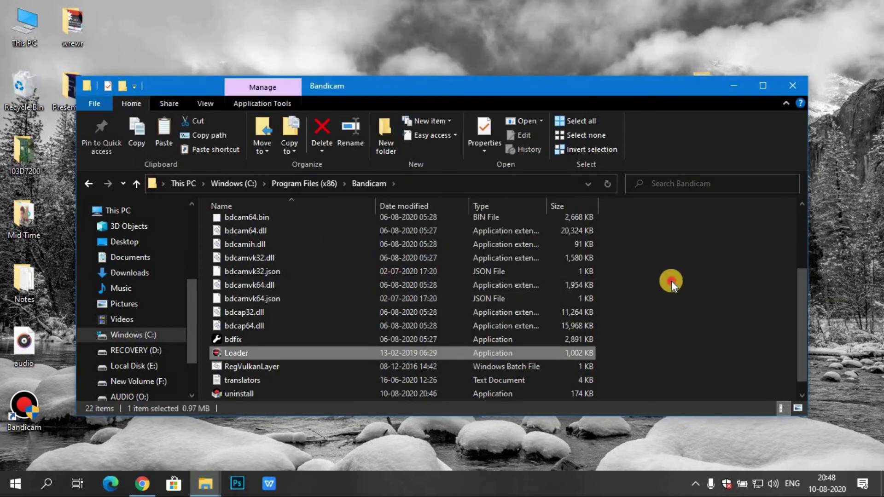
click(671, 281)
click(791, 88)
click(142, 484)
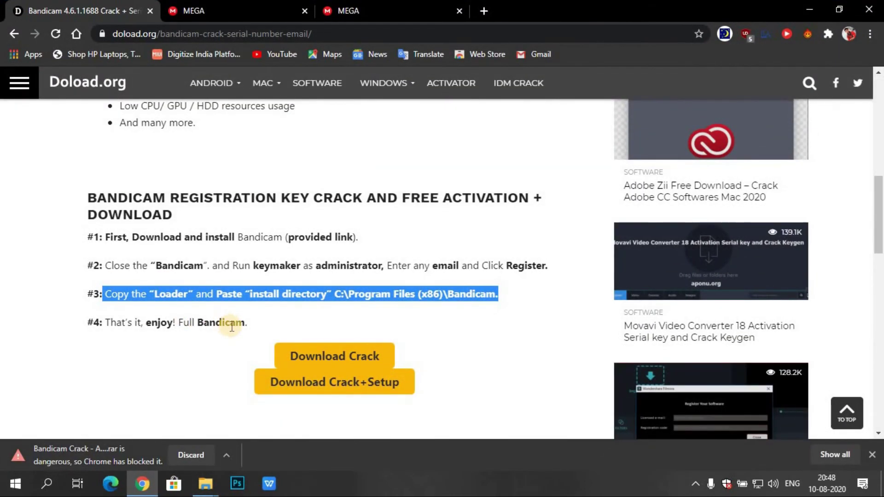
Step: Highlight Doload.org's final step #4 line, then close Chrome to reveal the desktop's Bandicam shortcut
drag(247, 325, 92, 323)
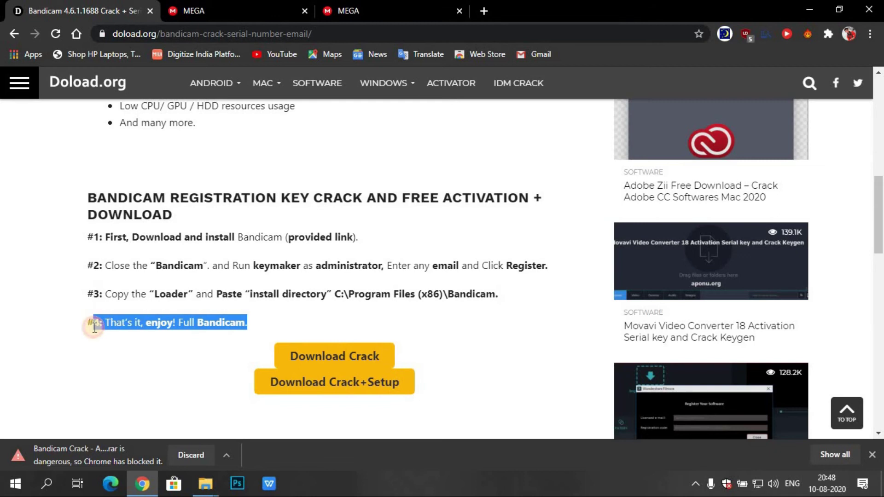
click(682, 281)
click(869, 9)
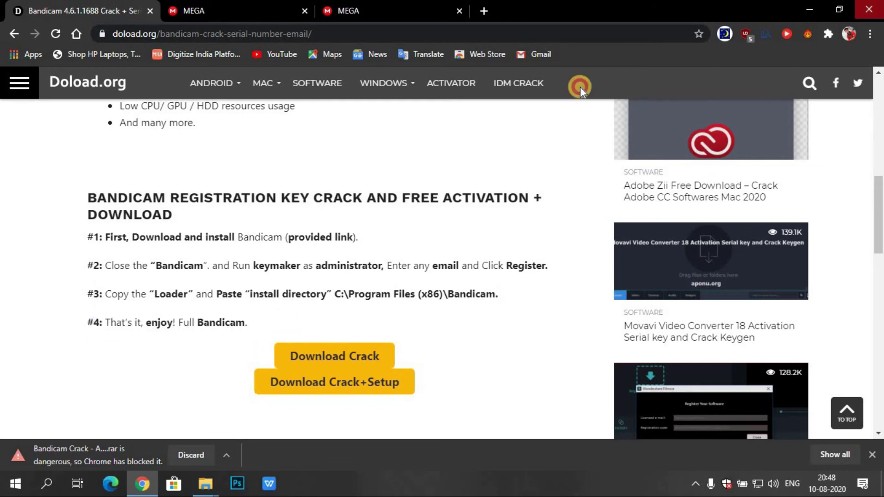
right_click(455, 123)
click(101, 390)
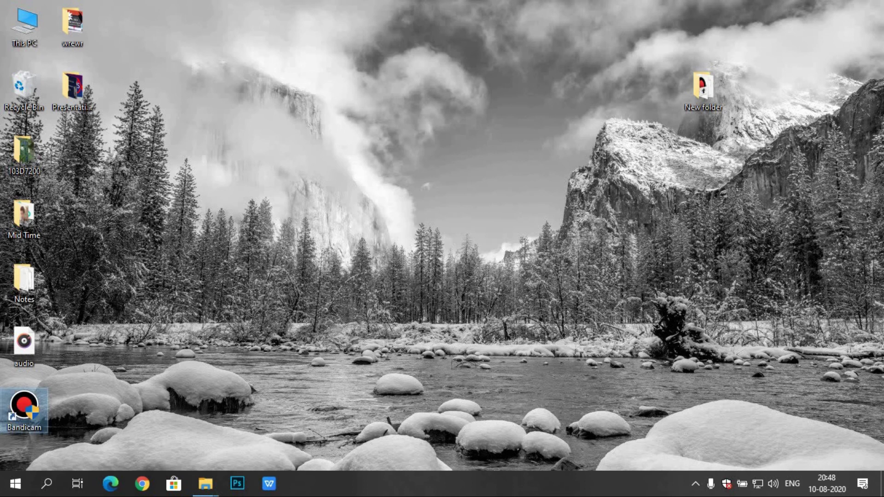
click(394, 326)
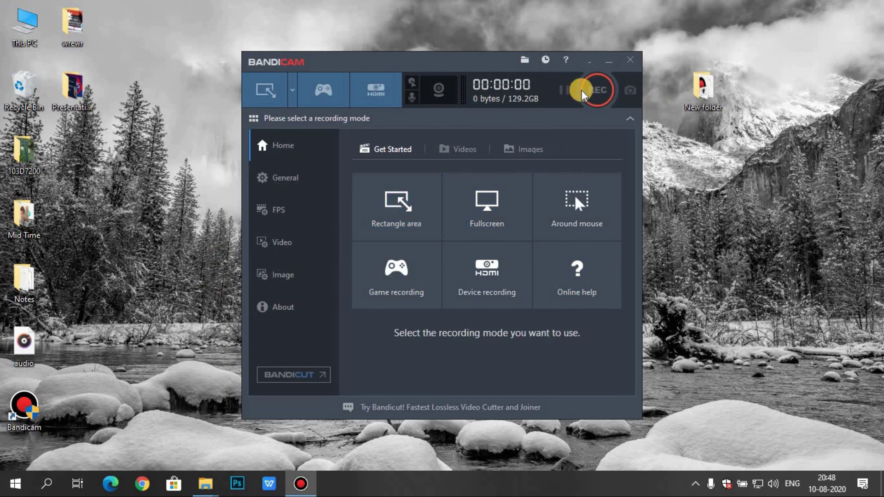
click(629, 60)
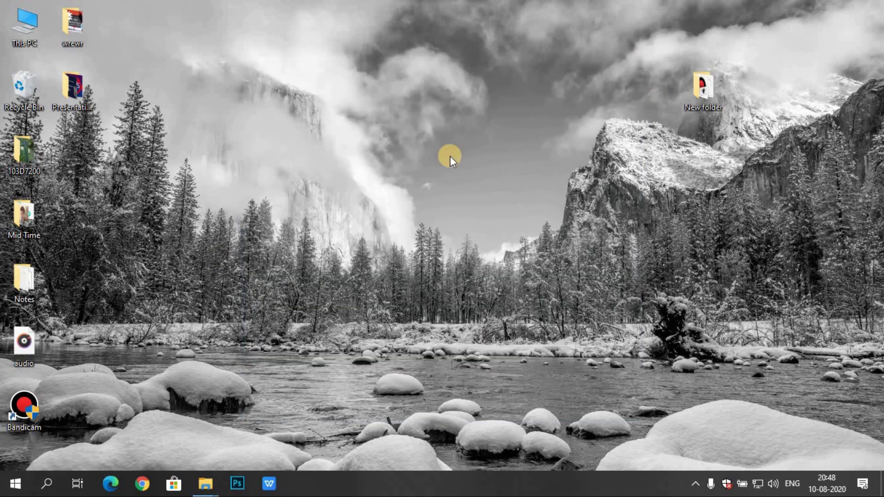